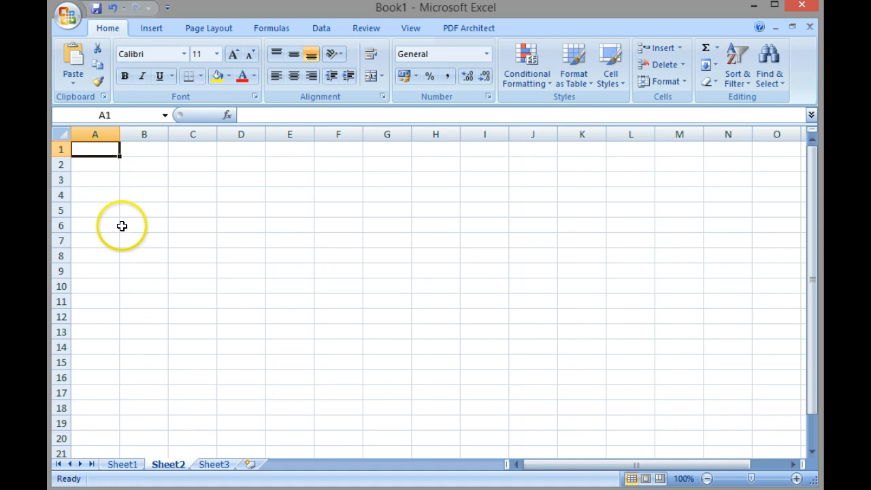
# Enter Monday and Tuesday in B2 and C2, and autofill the remaining weekdays through Sunday in H2.
pyautogui.click(139, 162)
pyautogui.write('Monday')
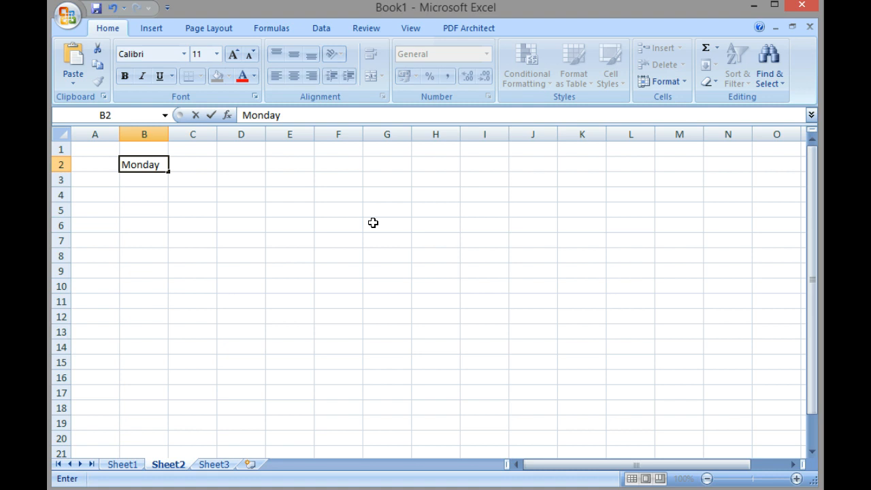
pyautogui.press('Tab')
pyautogui.write('Tuesday')
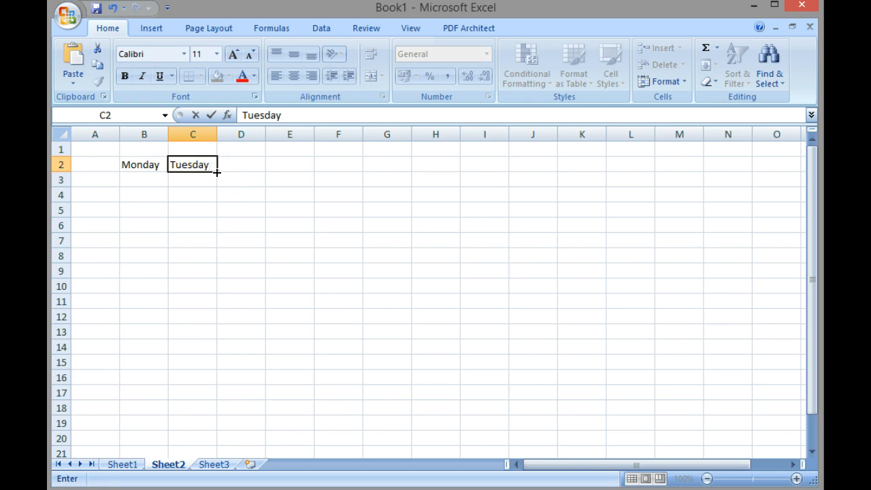
pyautogui.moveTo(216, 173); pyautogui.dragTo(449, 171)
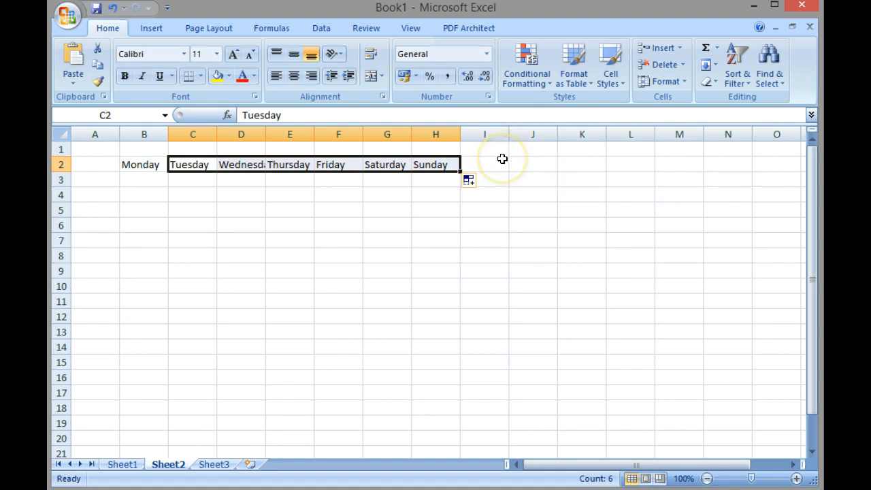
pyautogui.click(439, 179)
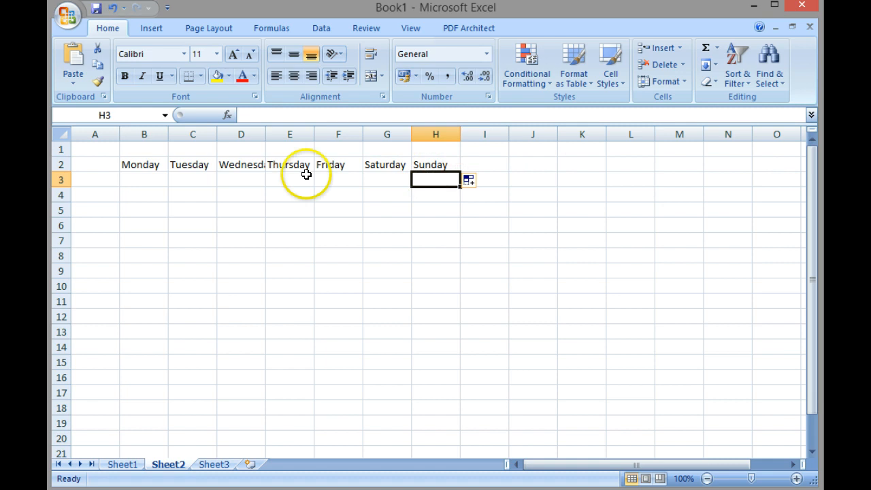
# Enter the item labels Coffee, Milk and Sugar in A3 to A5.
pyautogui.click(99, 181)
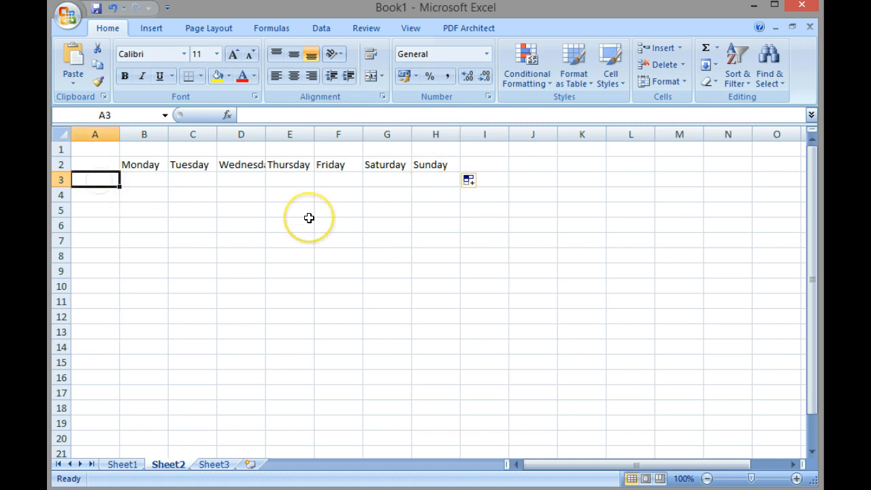
pyautogui.write('Coffee')
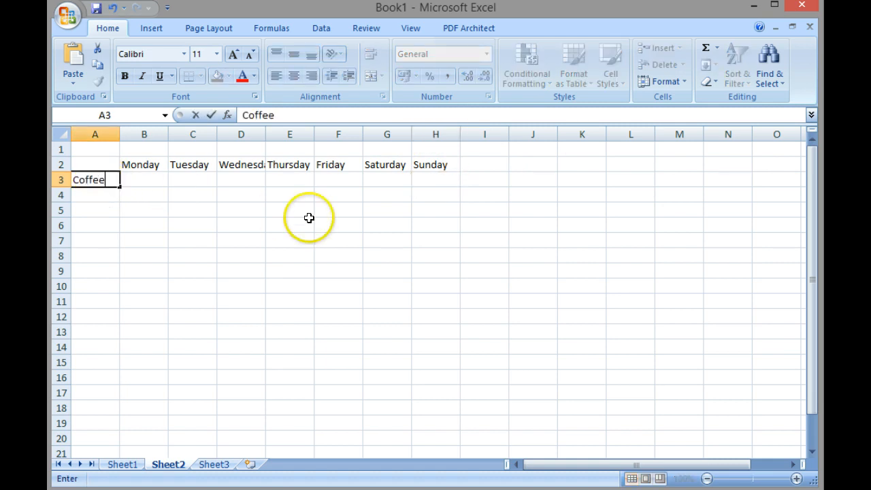
pyautogui.press('Return')
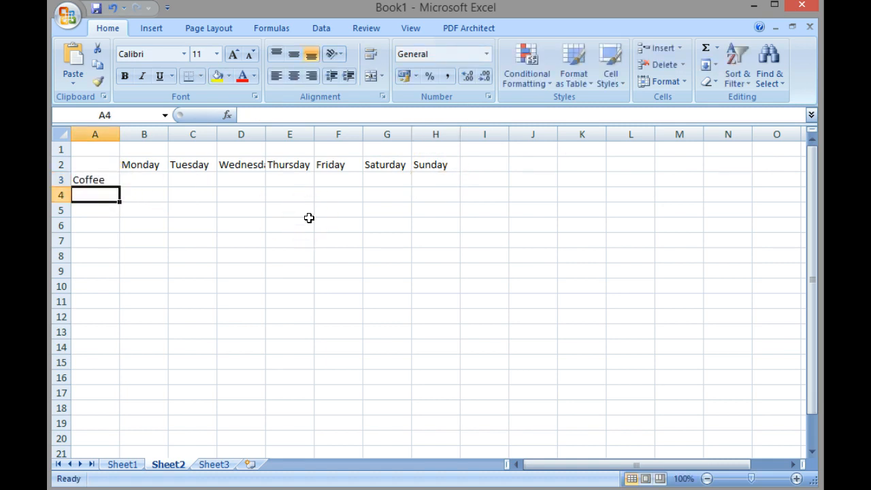
pyautogui.write('Mil')
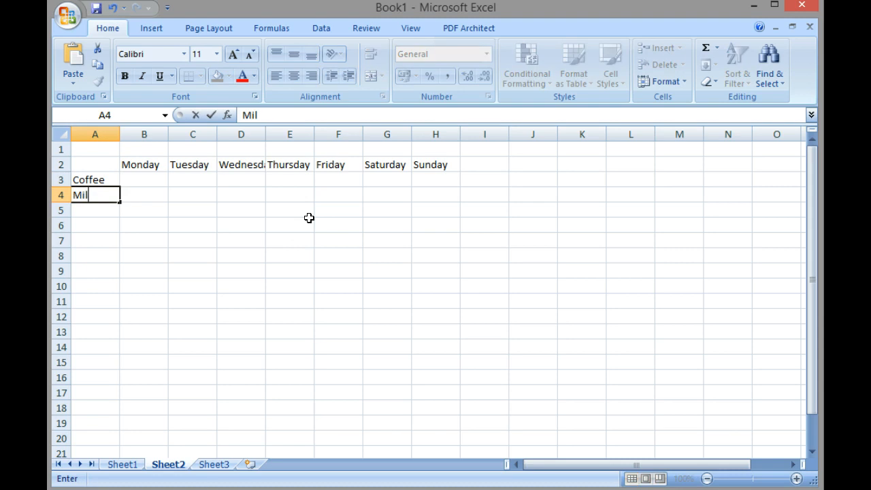
pyautogui.write('k')
pyautogui.press('Return')
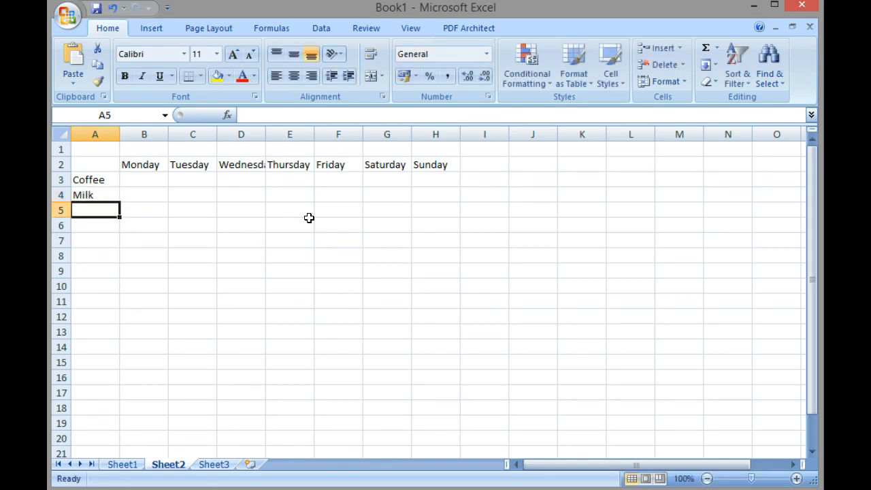
pyautogui.write('Sugar')
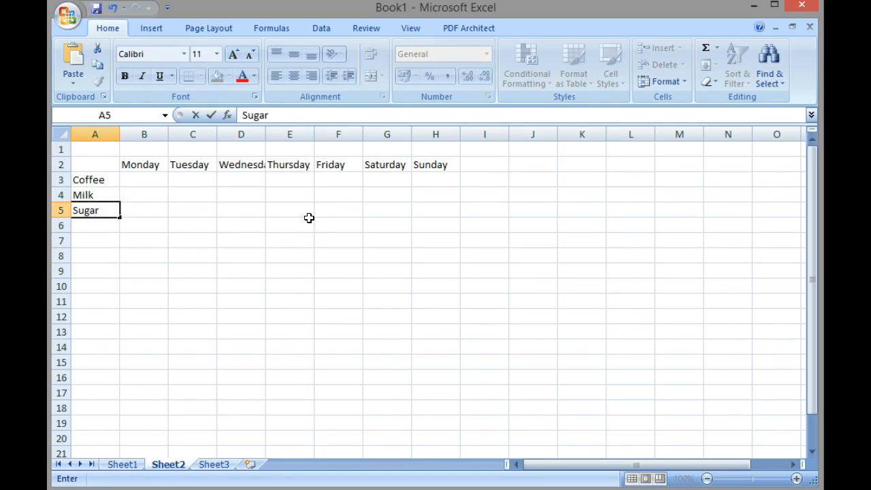
pyautogui.press('Tab')
# Enter Monday's prices 2.7, 1.30 and 0.99 for coffee, milk and sugar in B3 to B5.
pyautogui.press('Up')
pyautogui.press('Up')
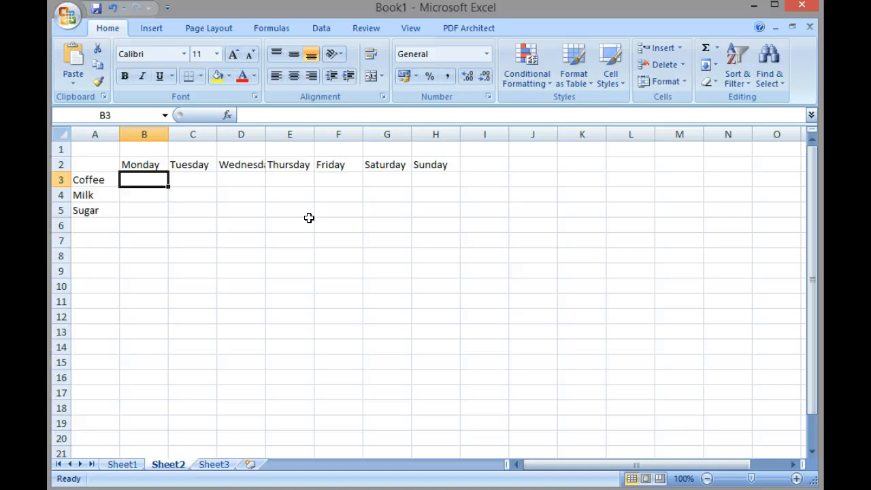
pyautogui.write('2.7')
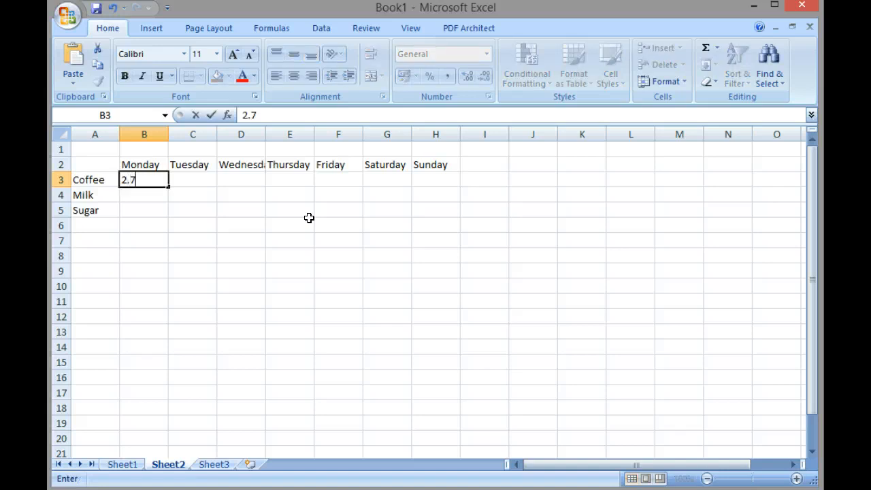
pyautogui.press('Return')
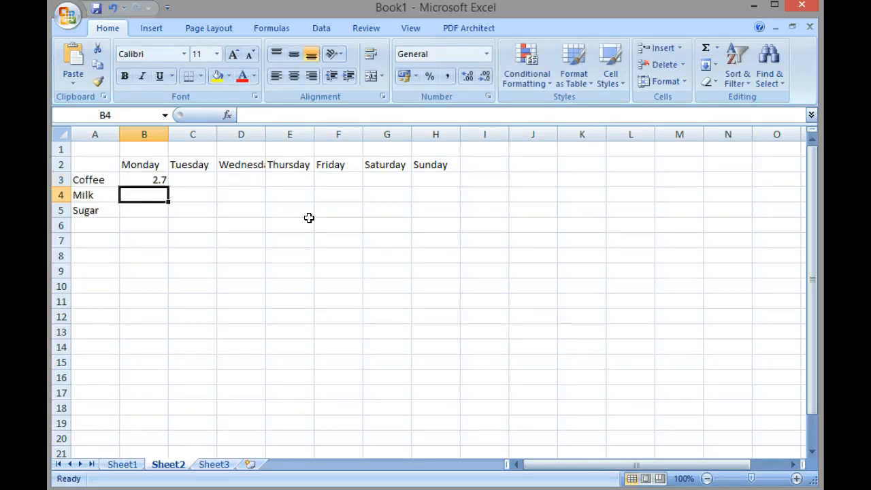
pyautogui.write('1,30')
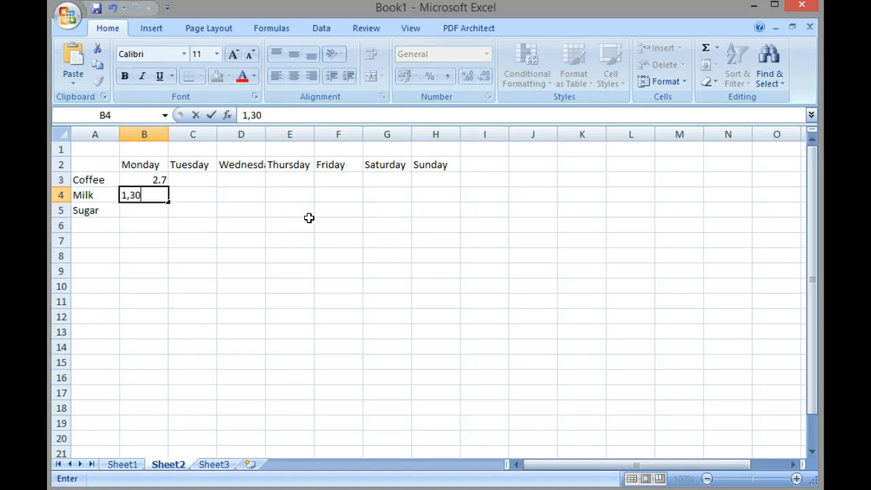
pyautogui.press('BackSpace')
pyautogui.press('BackSpace')
pyautogui.press('BackSpace')
pyautogui.write('.30')
pyautogui.press('Return')
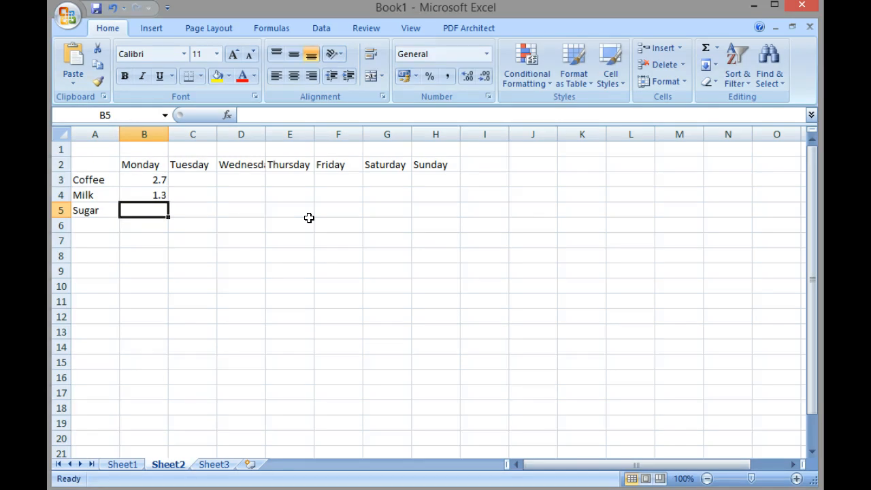
pyautogui.write('99')
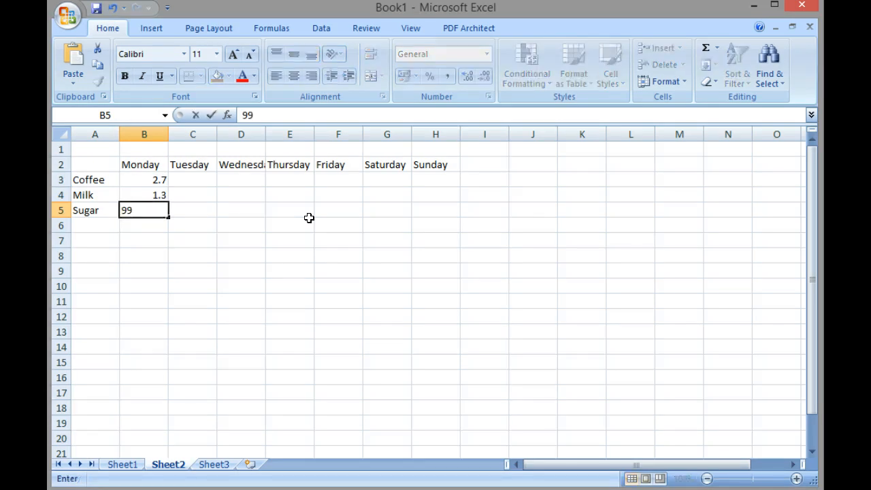
pyautogui.press('BackSpace')
pyautogui.press('BackSpace')
pyautogui.write('.0')
pyautogui.press('BackSpace')
pyautogui.write('99')
pyautogui.press('Return')
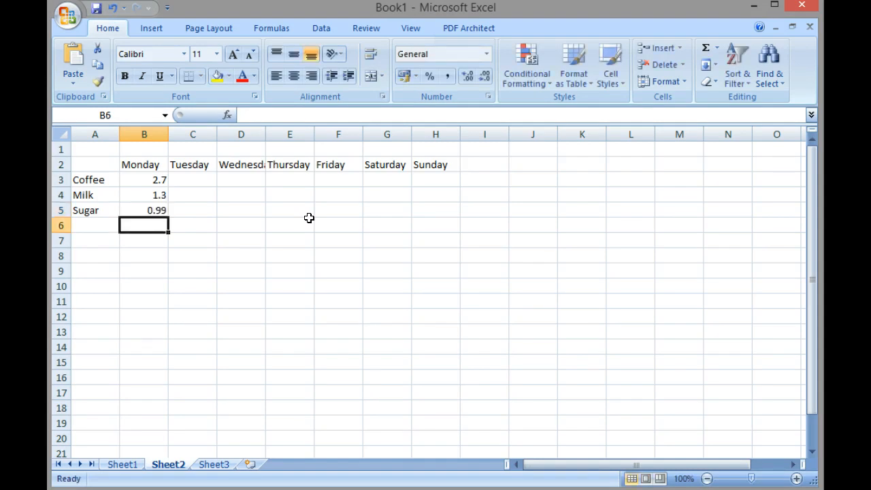
# Apply the Accounting currency format to Monday's prices in B3 to B5.
pyautogui.click(157, 178)
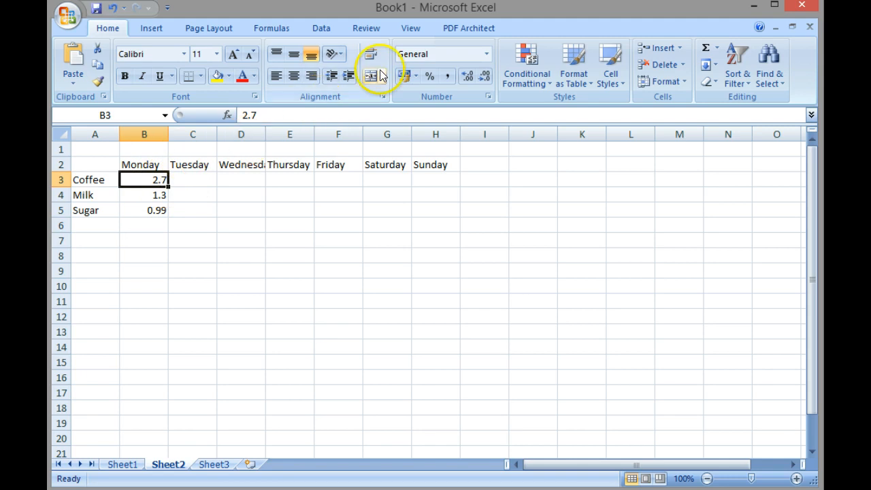
pyautogui.click(403, 76)
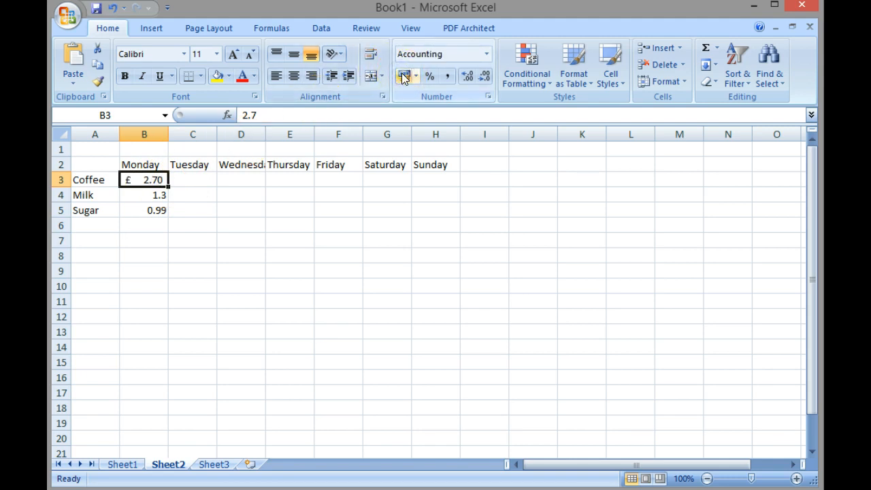
pyautogui.click(355, 240)
pyautogui.moveTo(148, 177); pyautogui.dragTo(145, 205)
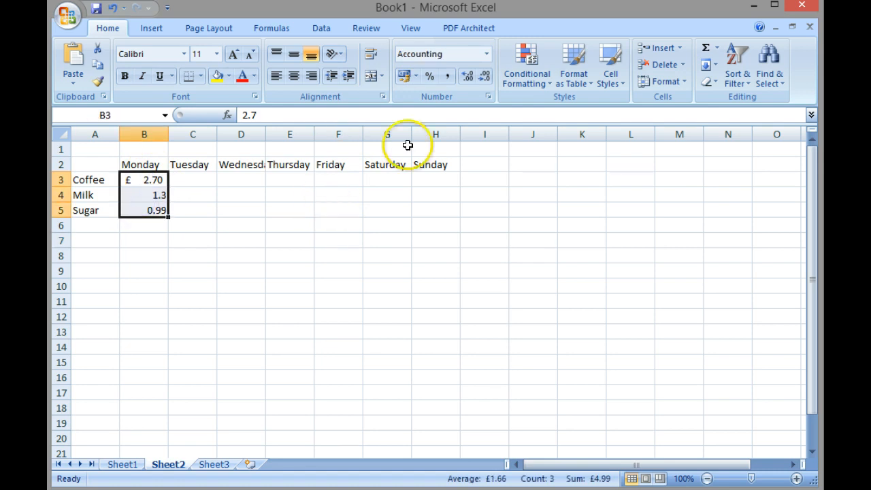
pyautogui.click(405, 75)
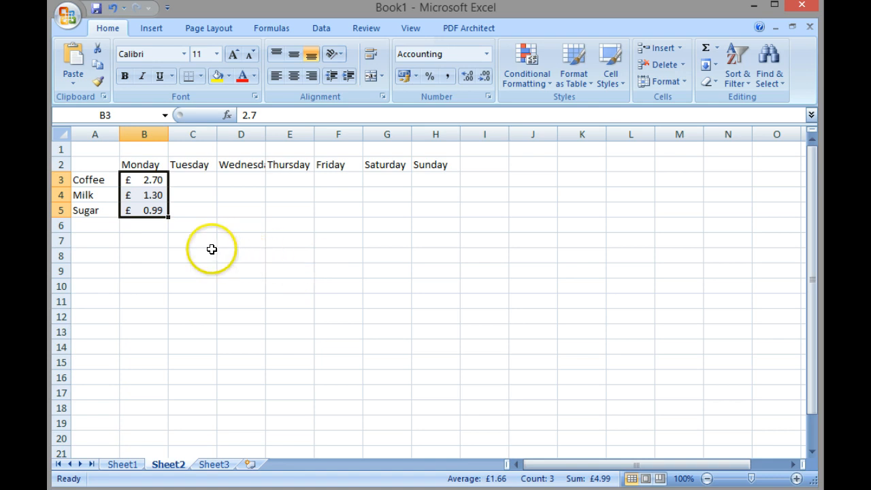
# Enter the label Total in A7.
pyautogui.click(150, 240)
pyautogui.click(107, 239)
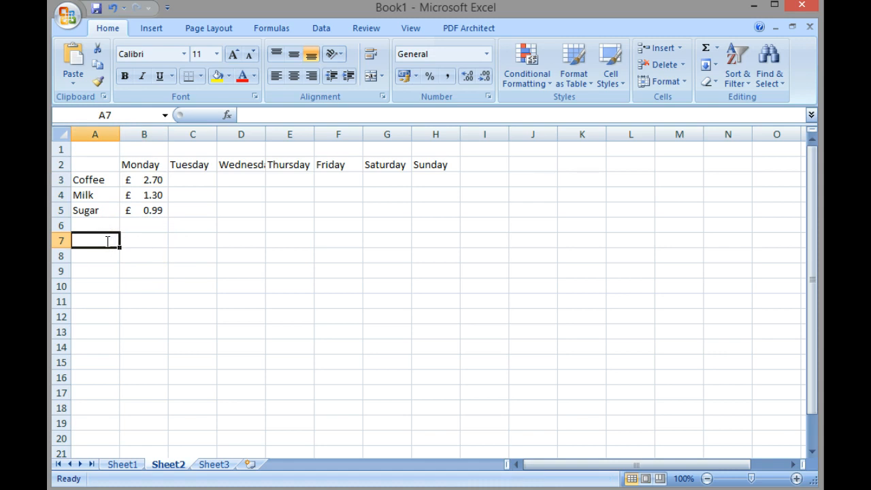
pyautogui.write('Total')
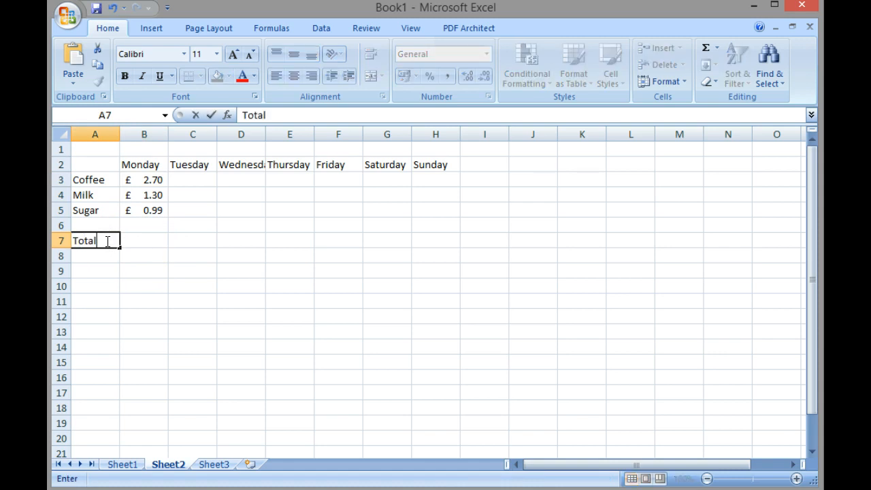
pyautogui.press('Tab')
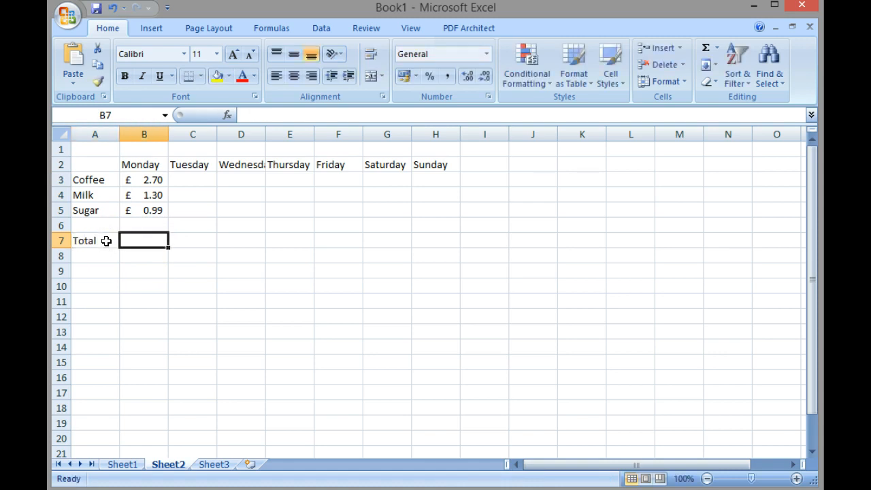
# Sum Monday's prices B3:B6 in B7 with AutoSum.
pyautogui.click(143, 245)
pyautogui.click(705, 48)
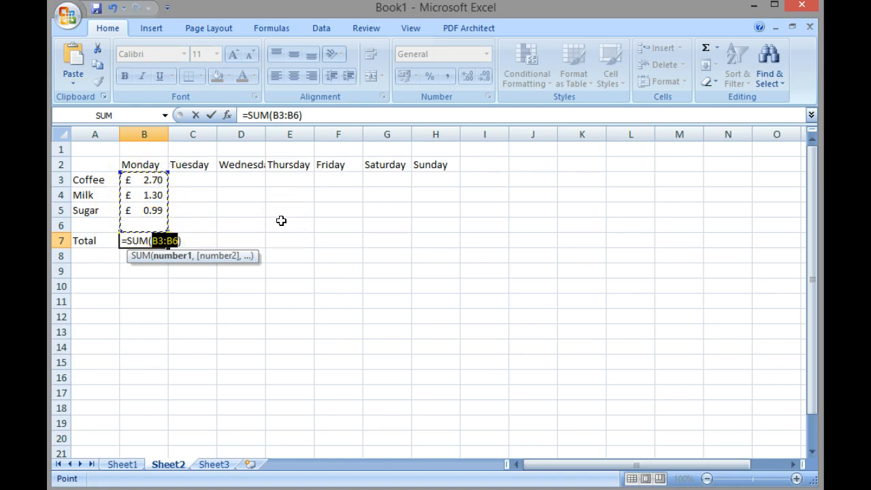
pyautogui.press('Return')
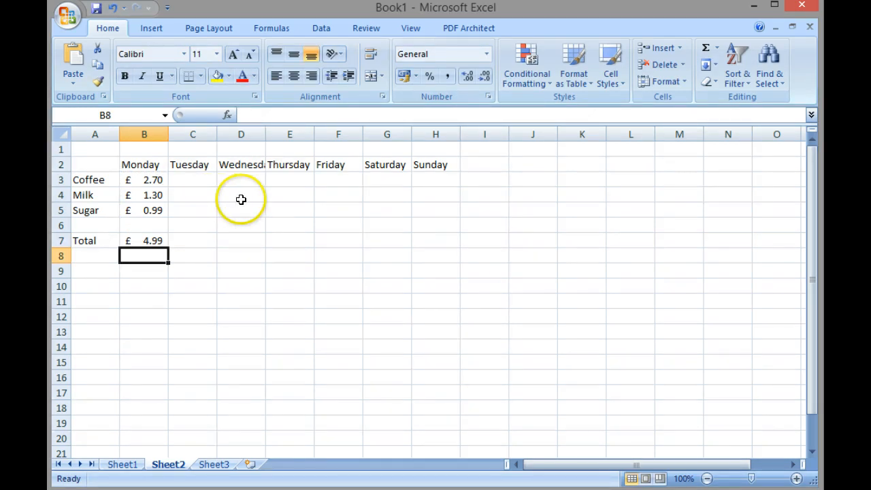
# Fill the Monday total formula across row 7 through Sunday's column H.
pyautogui.click(154, 241)
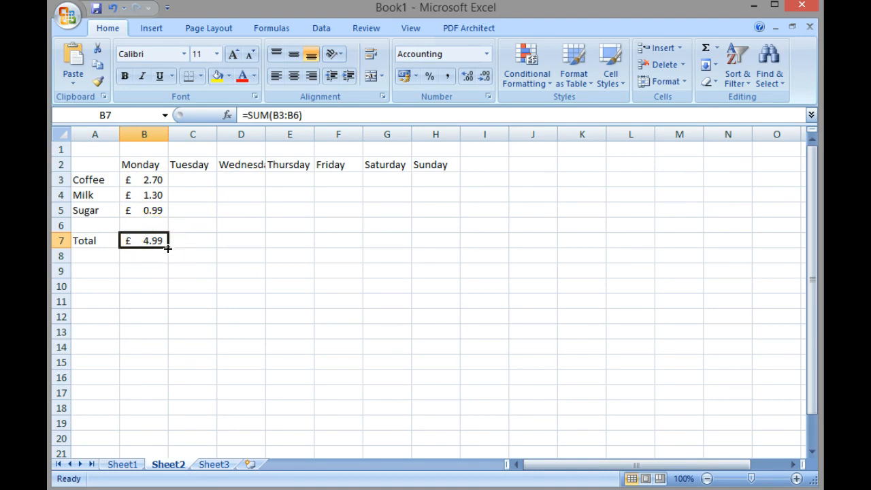
pyautogui.moveTo(167, 248); pyautogui.dragTo(440, 249)
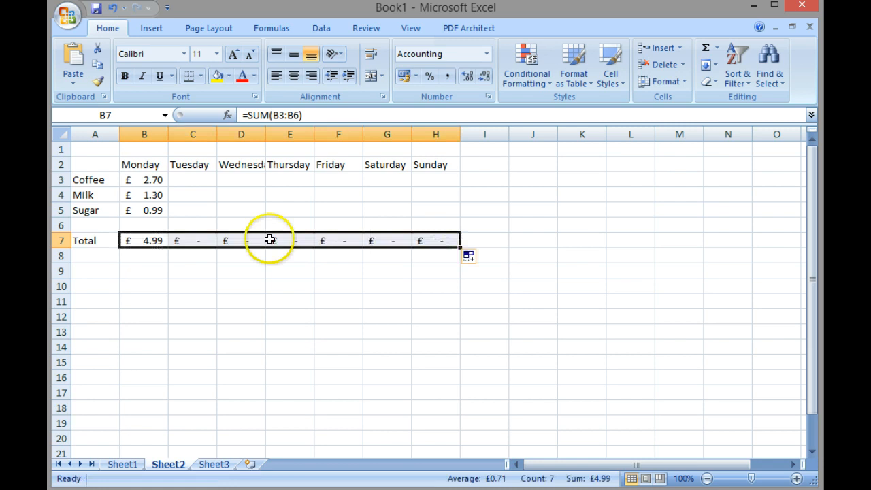
pyautogui.click(148, 244)
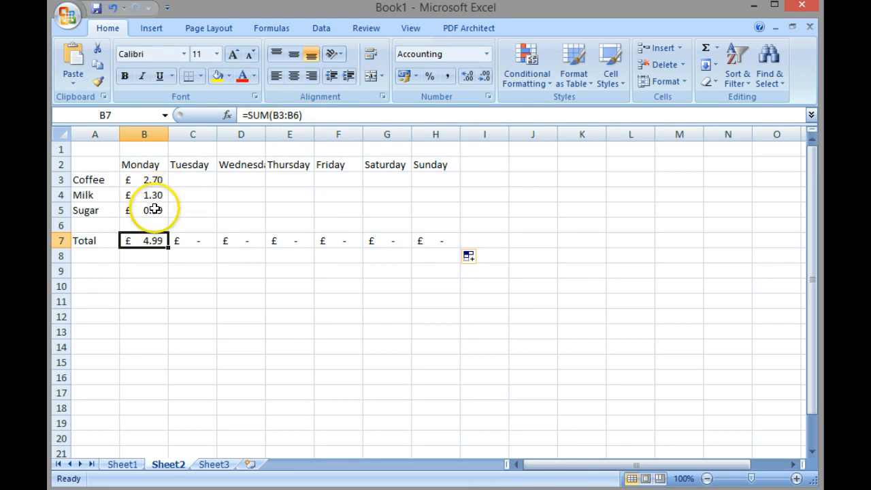
pyautogui.click(183, 242)
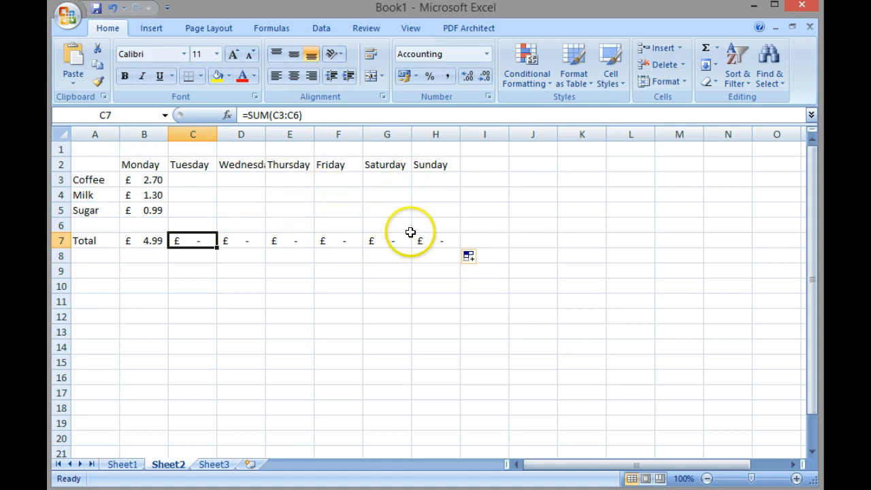
# Enter 2.70 as Tuesday's coffee price in C3 and 2.7 as Wednesday's in D3.
pyautogui.click(203, 181)
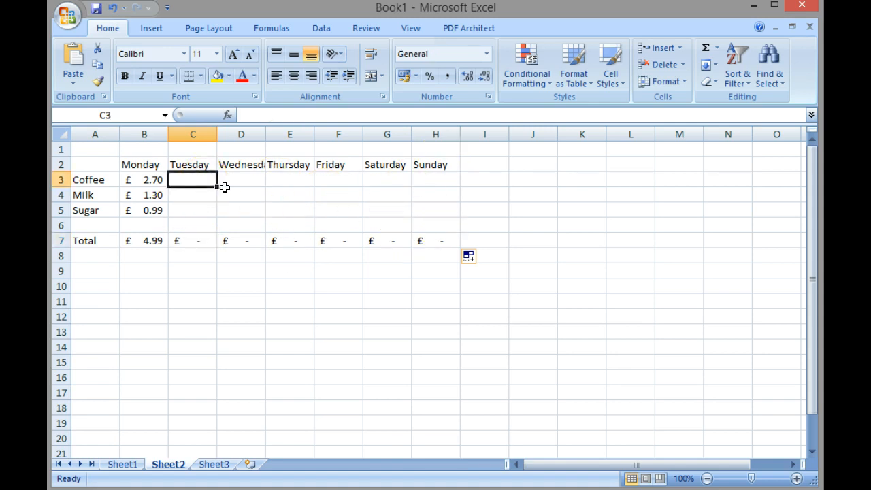
pyautogui.write('2.')
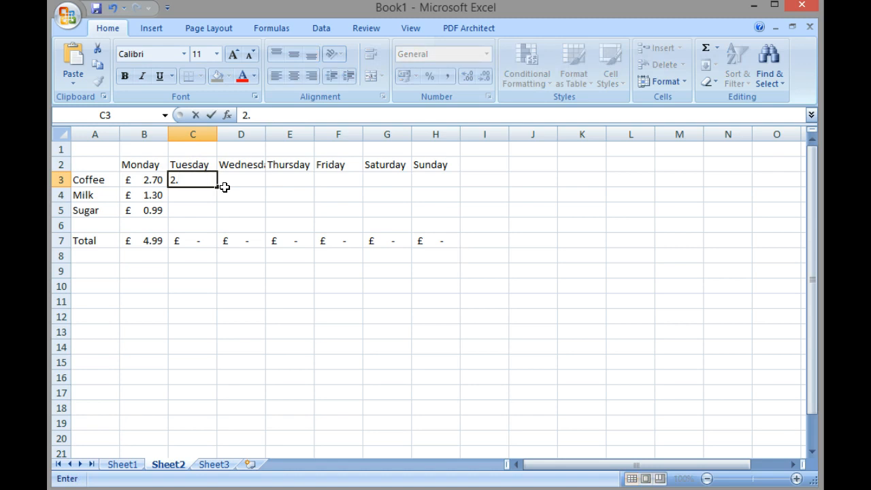
pyautogui.write('70')
pyautogui.click(225, 188)
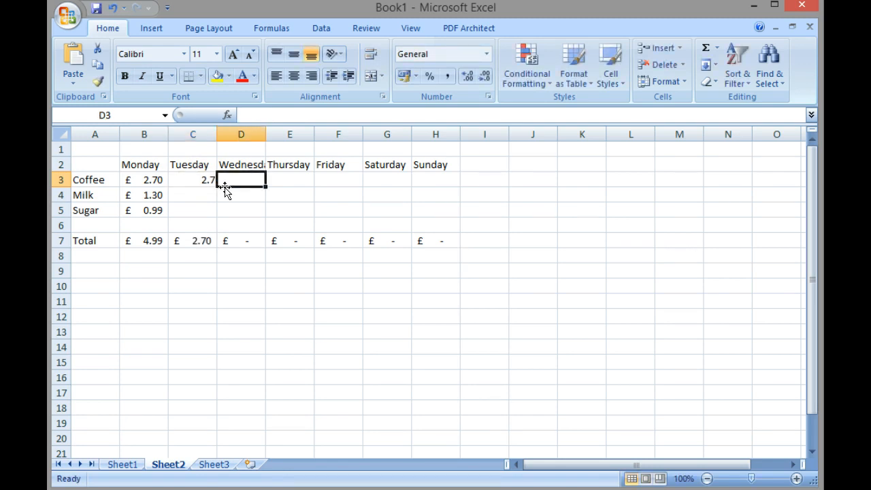
pyautogui.write('2.7')
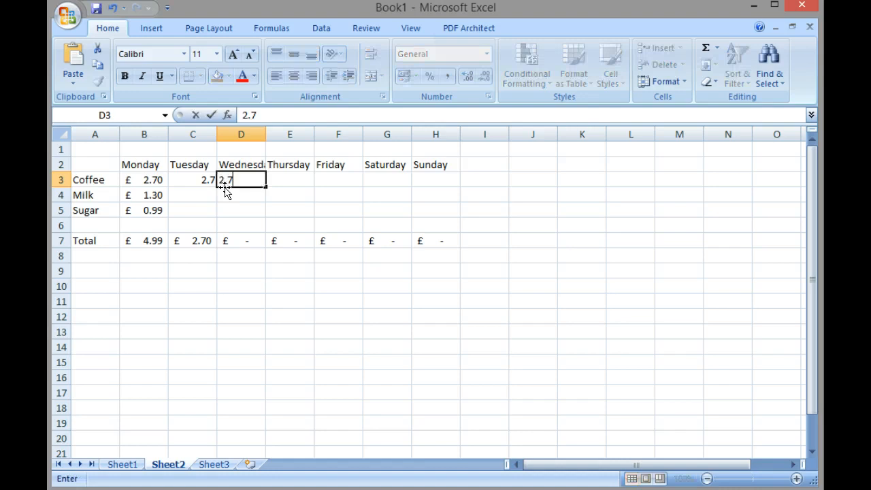
pyautogui.press('Tab')
pyautogui.press('Tab')
pyautogui.press('Tab')
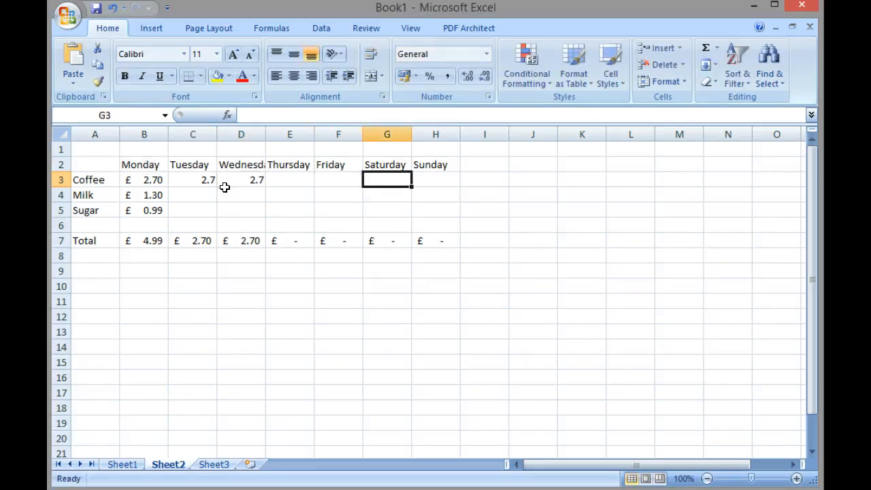
# Enter 2.7 as Saturday's coffee price in G3 and 3.9 as Sunday's milk price in H4.
pyautogui.write('2')
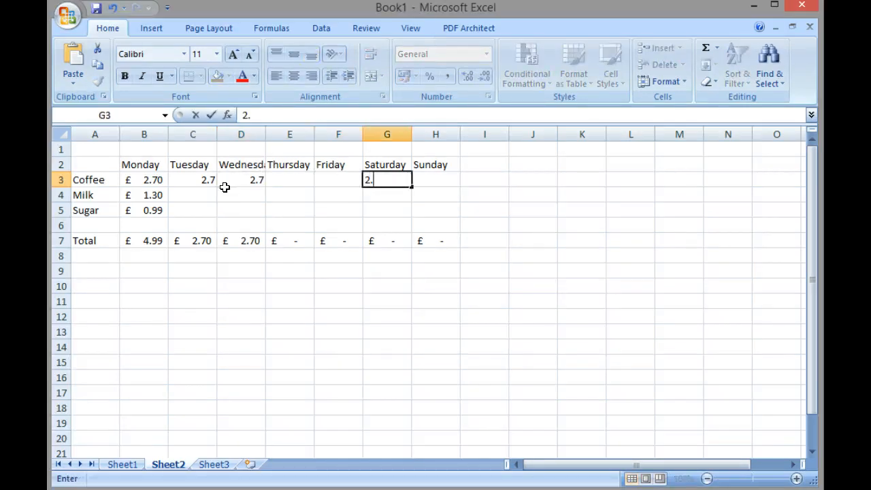
pyautogui.write('.7')
pyautogui.press('Return')
pyautogui.press('Right')
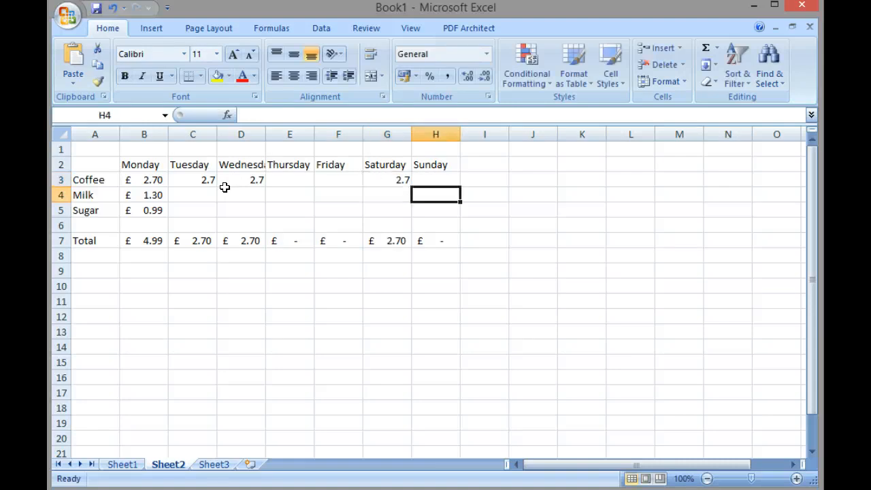
pyautogui.write('3')
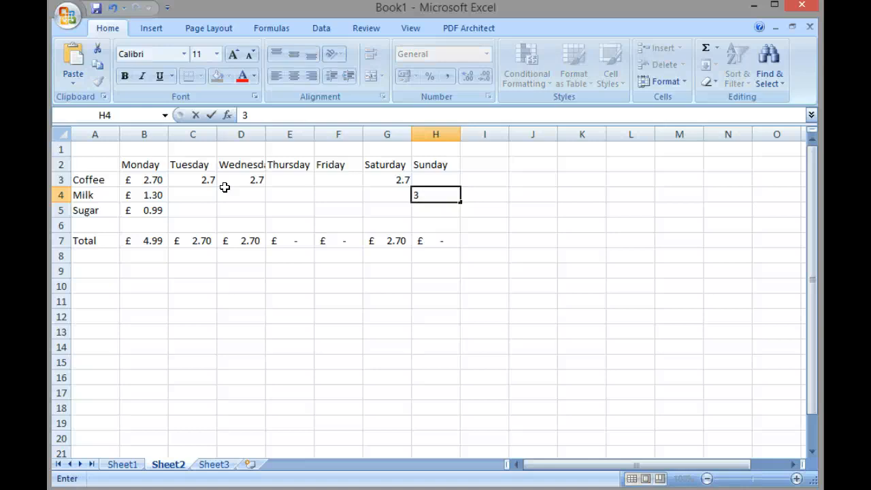
pyautogui.write('.9')
pyautogui.press('Return')
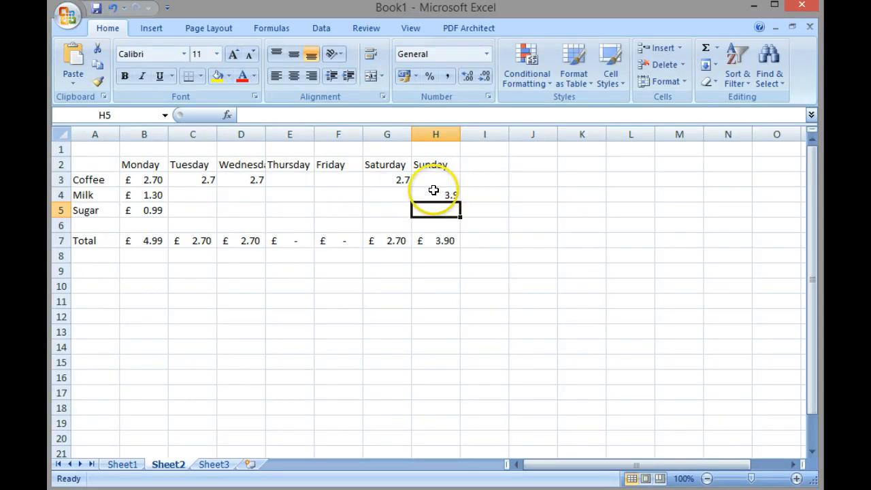
# Apply the Accounting currency format to the Tuesday to Sunday prices in C3:H5.
pyautogui.click(179, 177)
pyautogui.moveTo(179, 177); pyautogui.dragTo(433, 213)
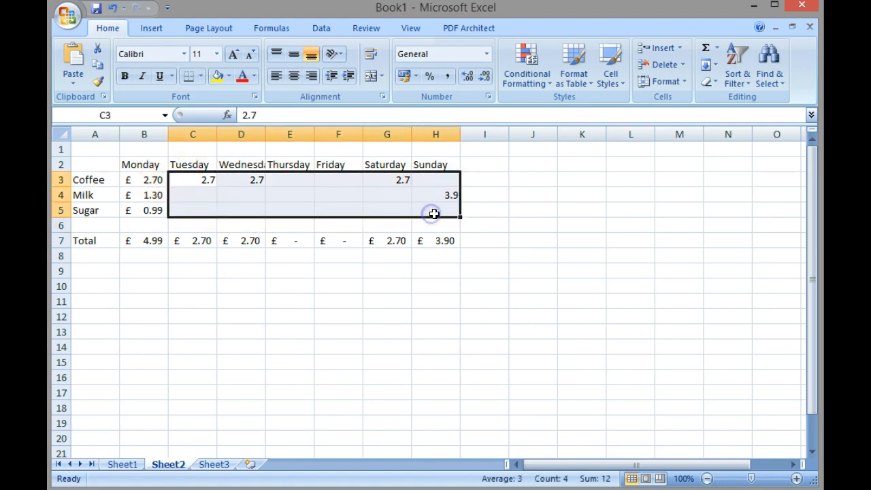
pyautogui.click(402, 76)
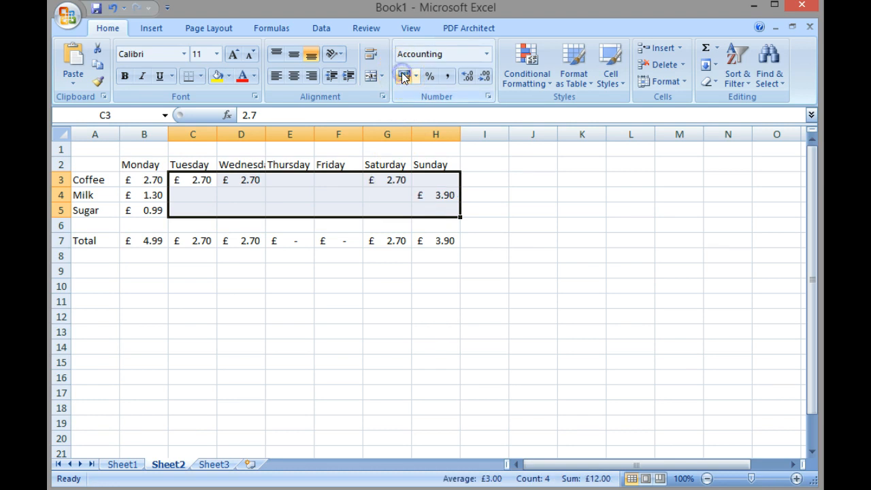
# Sum the daily totals B7:H7 into I7 with AutoSum.
pyautogui.click(511, 221)
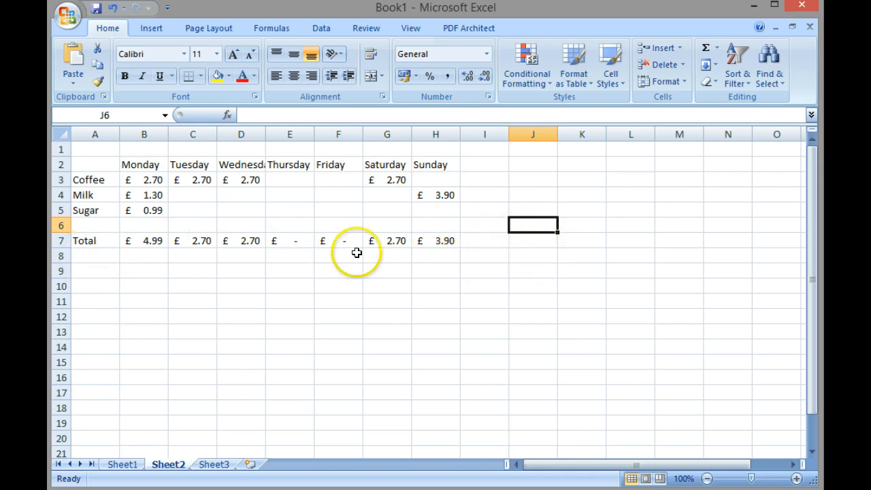
pyautogui.click(499, 241)
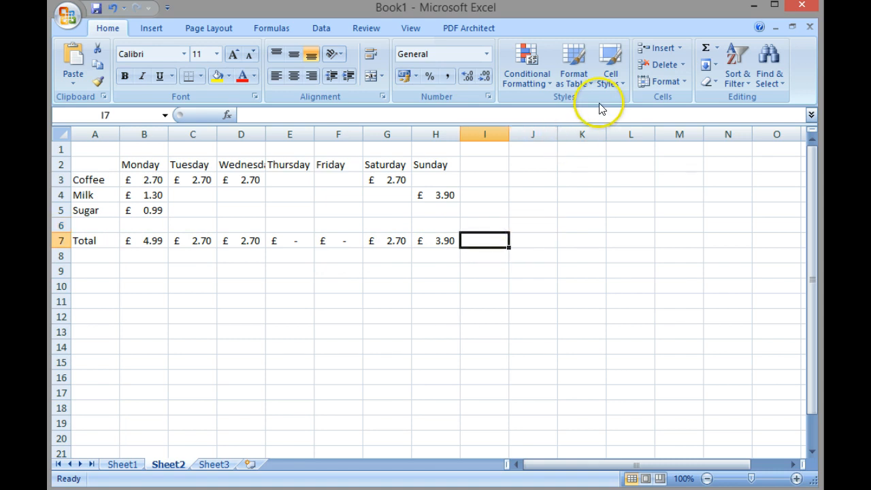
pyautogui.click(706, 47)
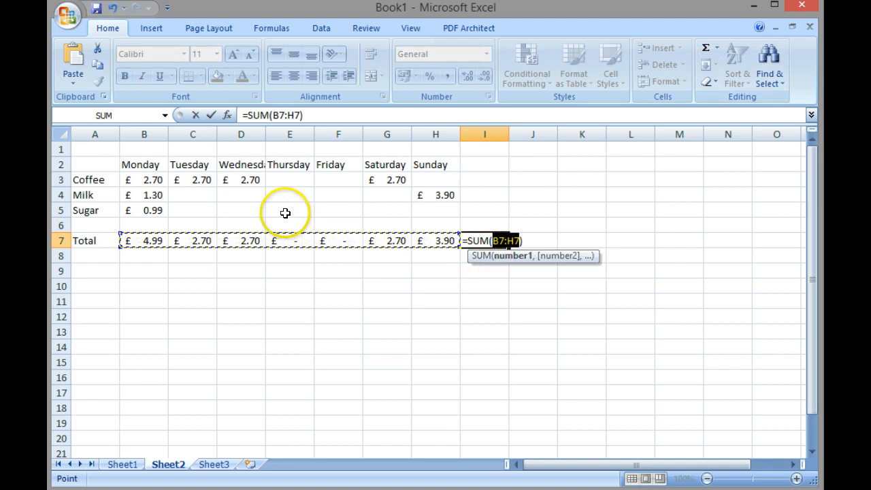
pyautogui.press('Return')
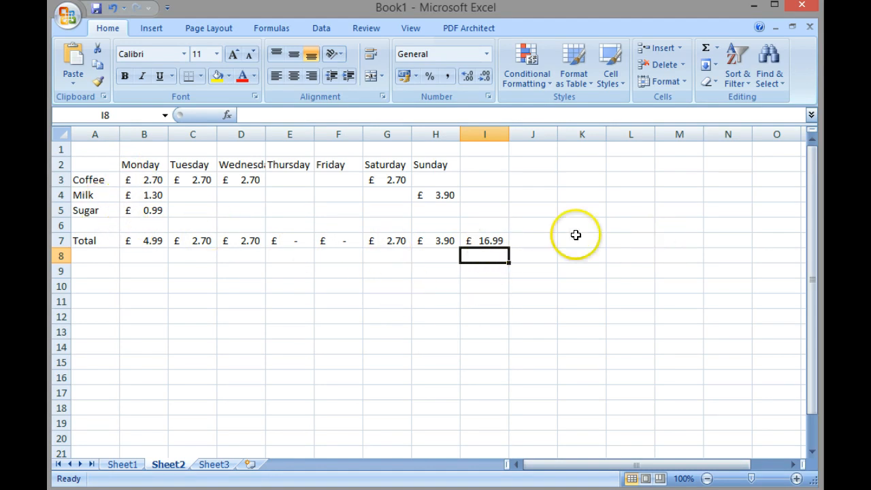
# Enter the heading Totals in I2.
pyautogui.click(485, 164)
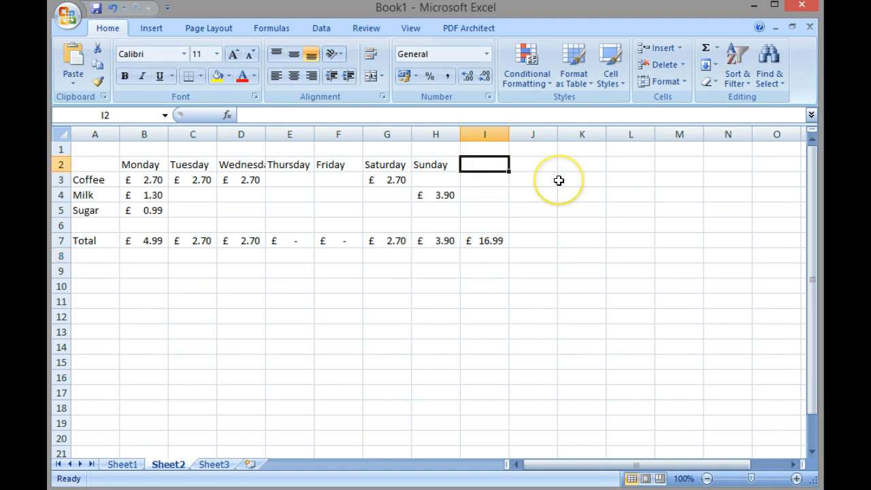
pyautogui.write('Tota')
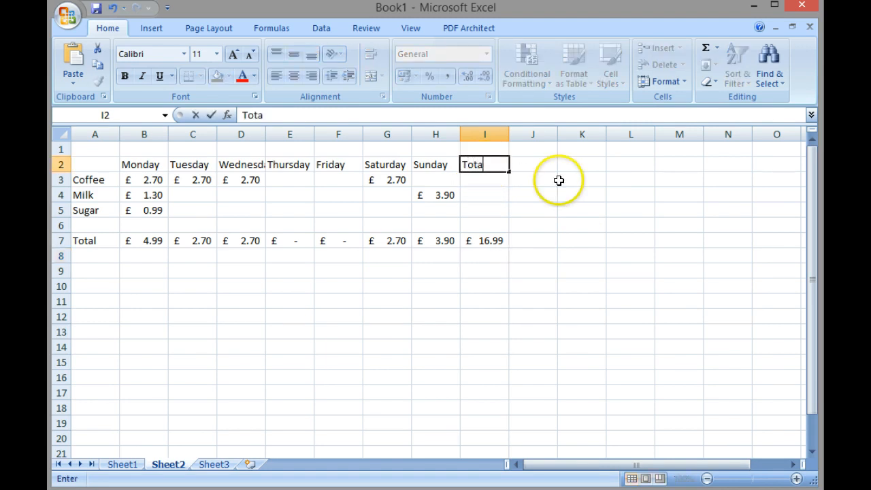
pyautogui.write('ls')
pyautogui.press('Return')
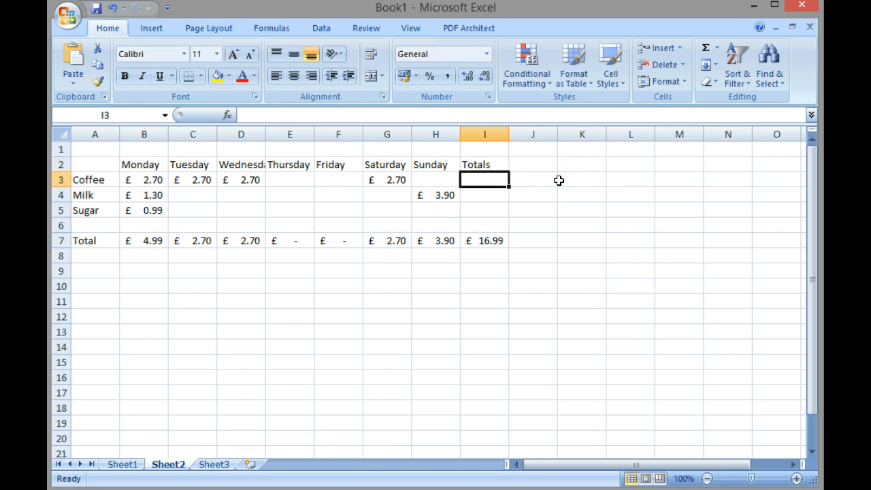
# Sum the coffee row B3:H3 into I3 with AutoSum.
pyautogui.click(707, 51)
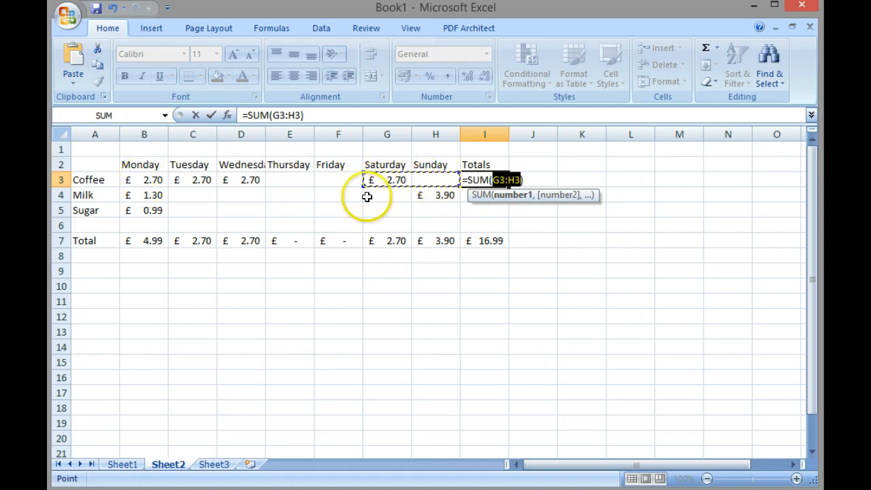
pyautogui.moveTo(132, 180); pyautogui.dragTo(426, 186)
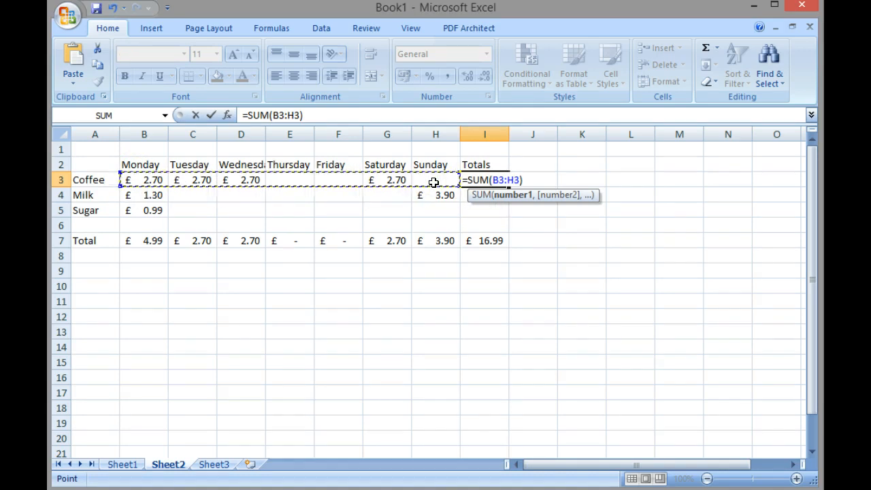
pyautogui.press('Return')
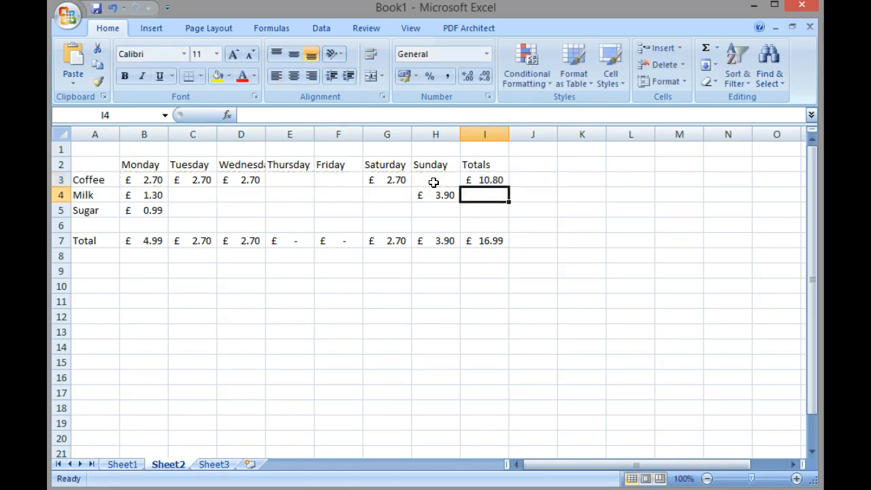
# Fill the I3 row-total formula down through I6.
pyautogui.click(496, 179)
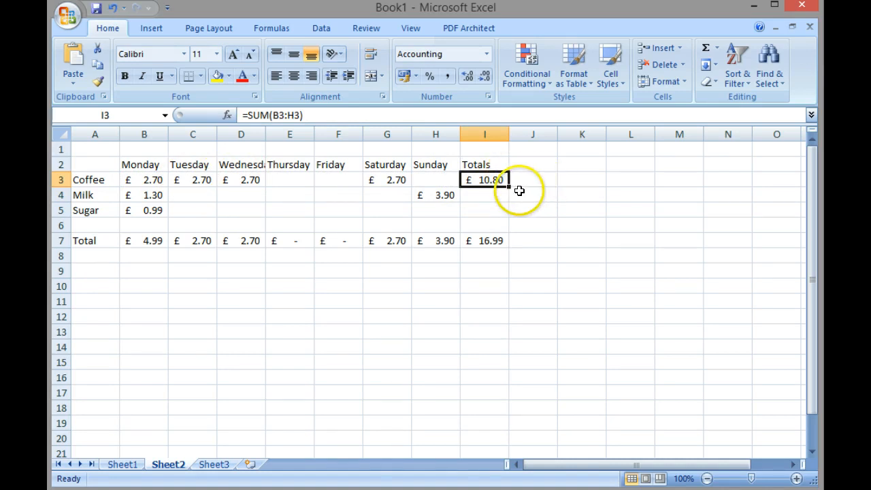
pyautogui.moveTo(510, 188); pyautogui.dragTo(507, 227)
pyautogui.click(537, 211)
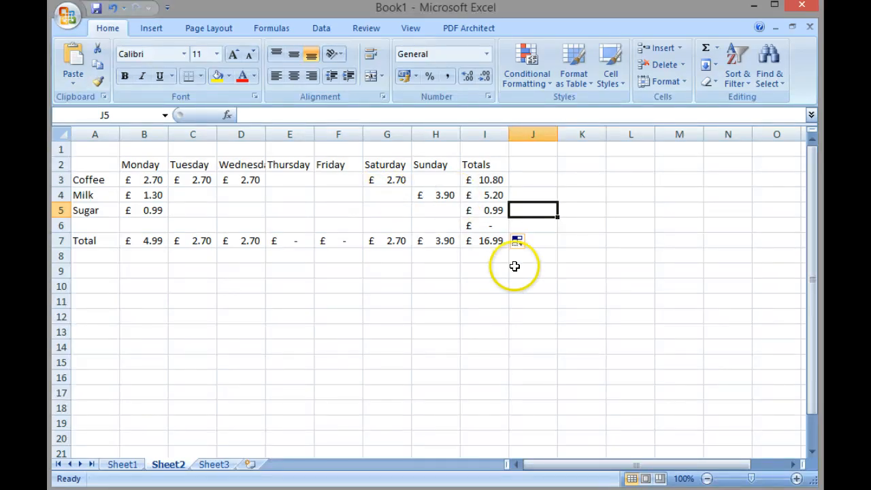
# Calculate 20% of the weekly total in J7 with the formula =I7*20%.
pyautogui.click(533, 256)
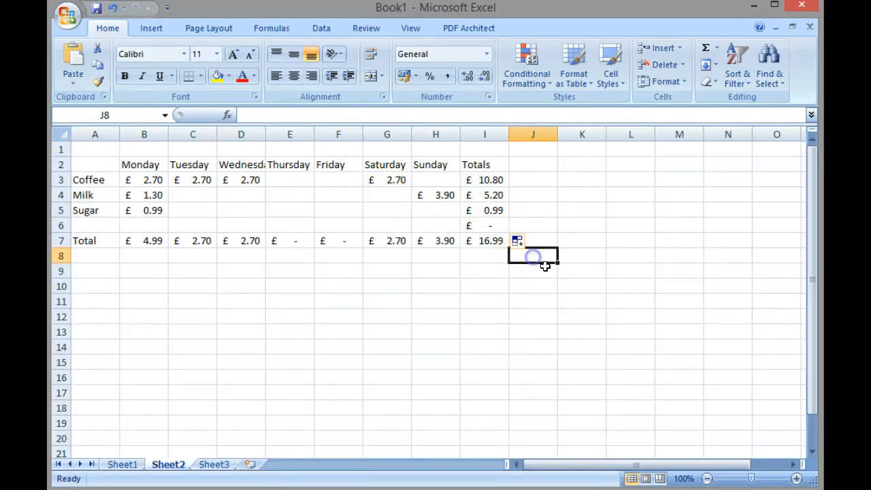
pyautogui.click(484, 243)
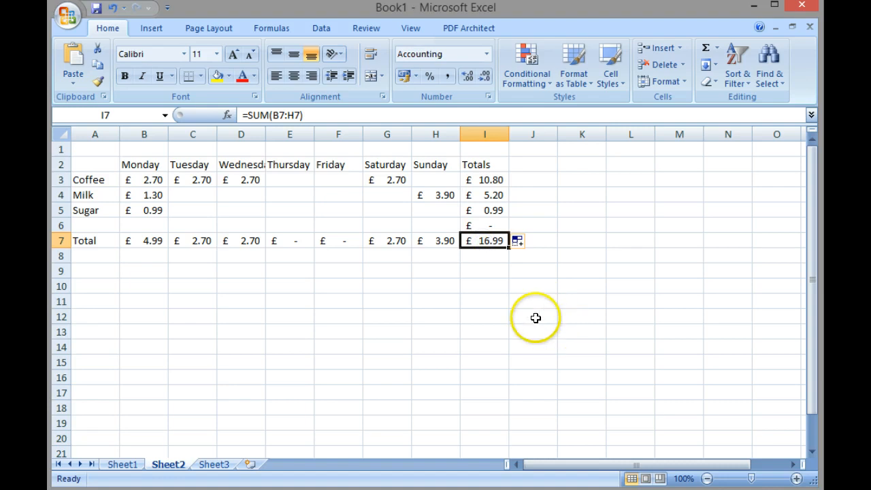
pyautogui.click(539, 243)
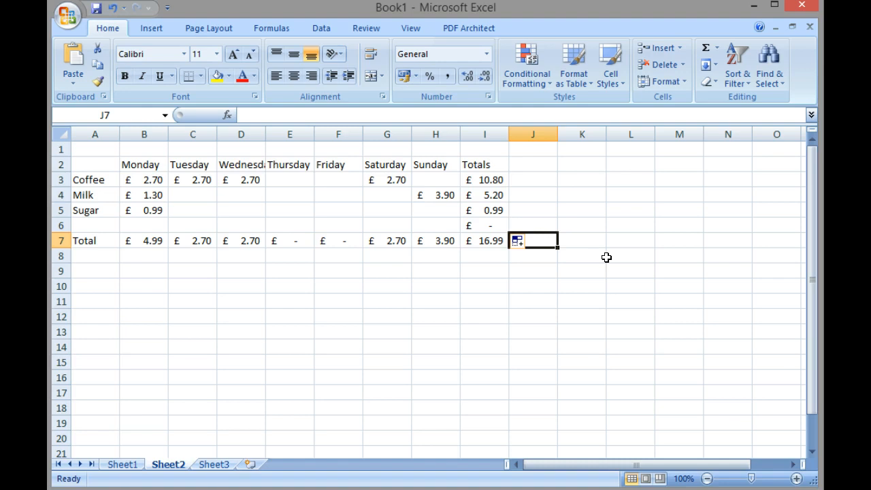
pyautogui.write('=')
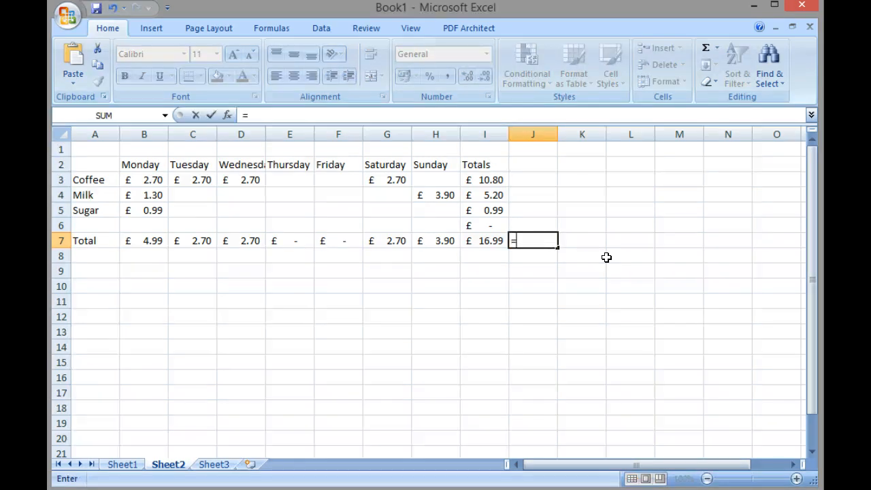
pyautogui.press('Left')
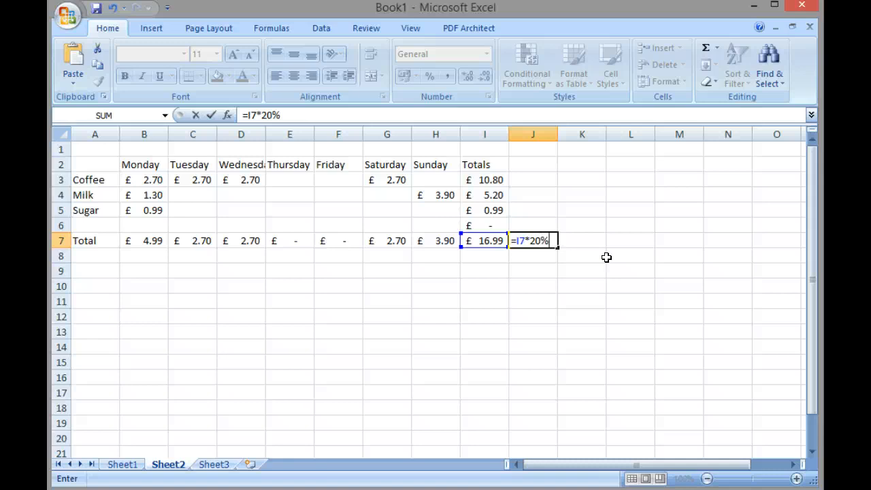
pyautogui.press('Return')
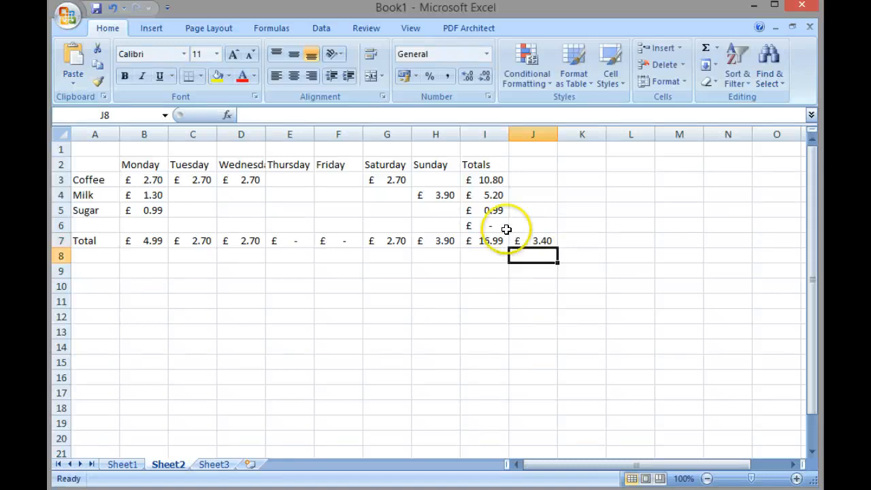